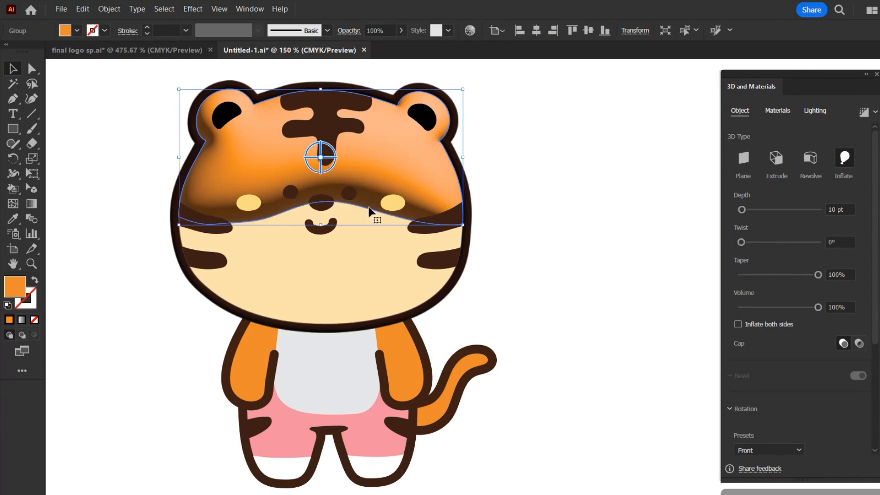
Apply the 3D Inflate effect to the tiger's cream lower face and both orange arms, one shape at a time
{"action": "left_click", "coordinate": [368, 241]}
{"action": "left_click", "coordinate": [844, 158]}
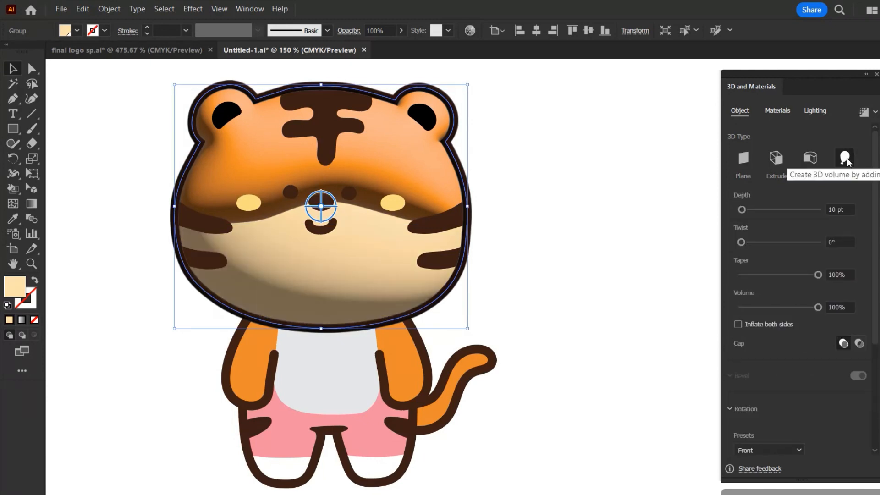
{"action": "left_click", "coordinate": [402, 362]}
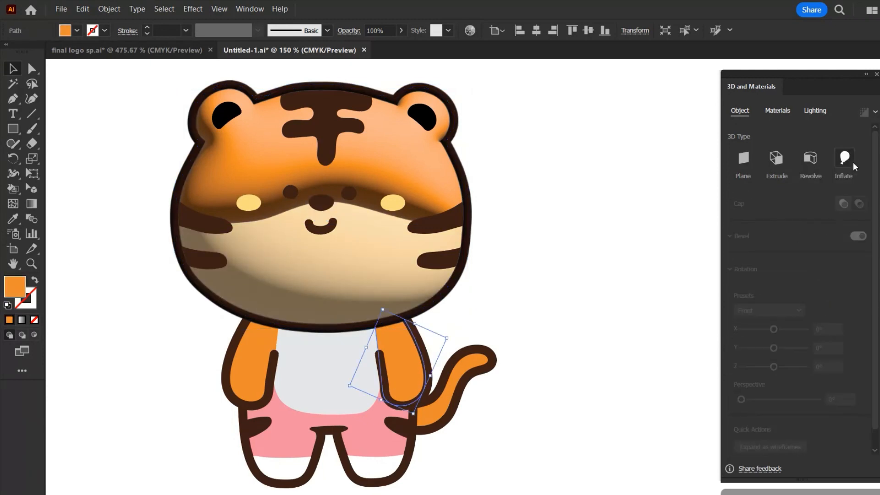
{"action": "left_click", "coordinate": [844, 158]}
{"action": "left_click", "coordinate": [260, 365]}
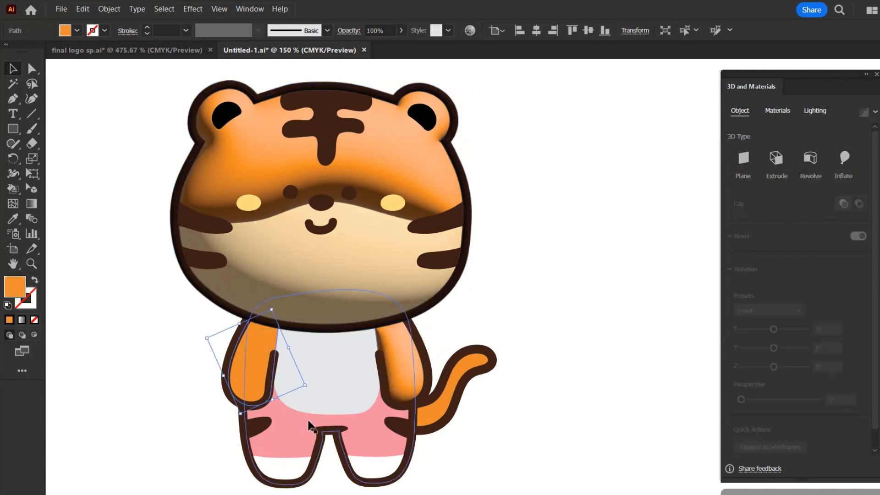
{"action": "left_click", "coordinate": [845, 158]}
Apply the 3D Inflate effect to the pink shorts and the orange tail
{"action": "left_click", "coordinate": [360, 427]}
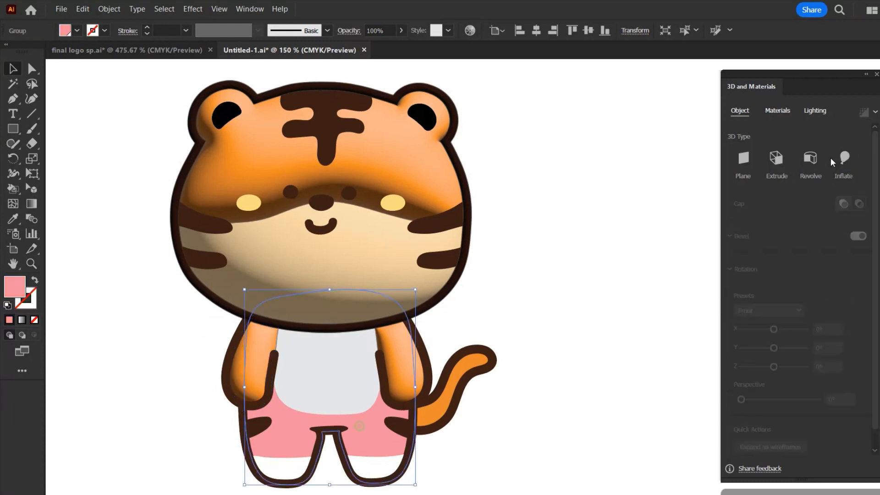
{"action": "left_click", "coordinate": [845, 158]}
{"action": "left_click", "coordinate": [463, 366]}
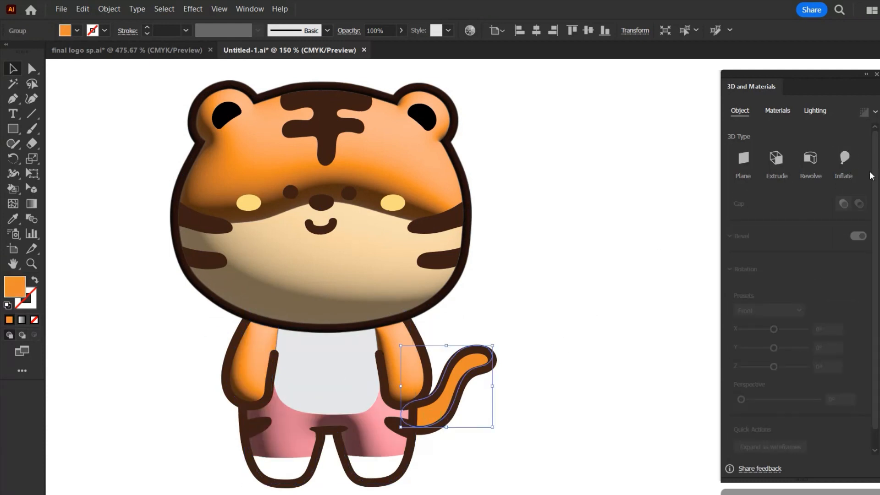
{"action": "left_click", "coordinate": [849, 162]}
{"action": "left_click", "coordinate": [569, 326]}
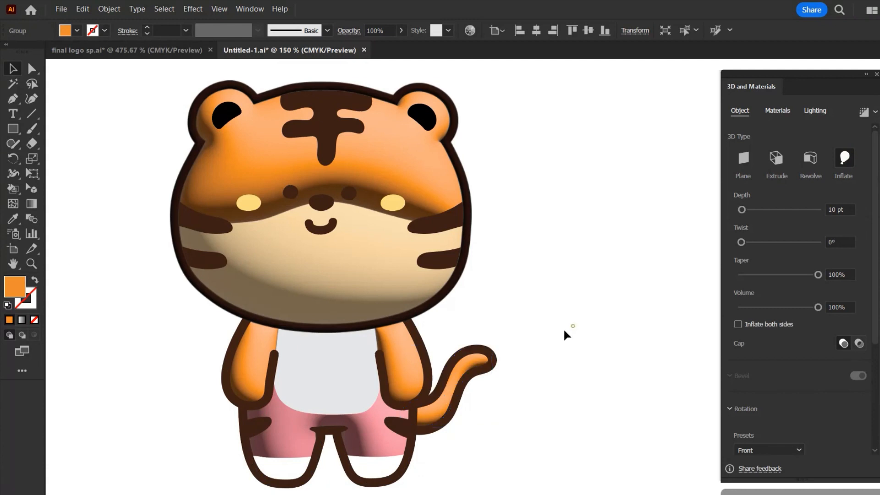
Inflate both yellow cheeks together as 3D shapes
{"action": "left_click", "coordinate": [394, 204]}
{"action": "left_click", "coordinate": [249, 203], "text": "shift"}
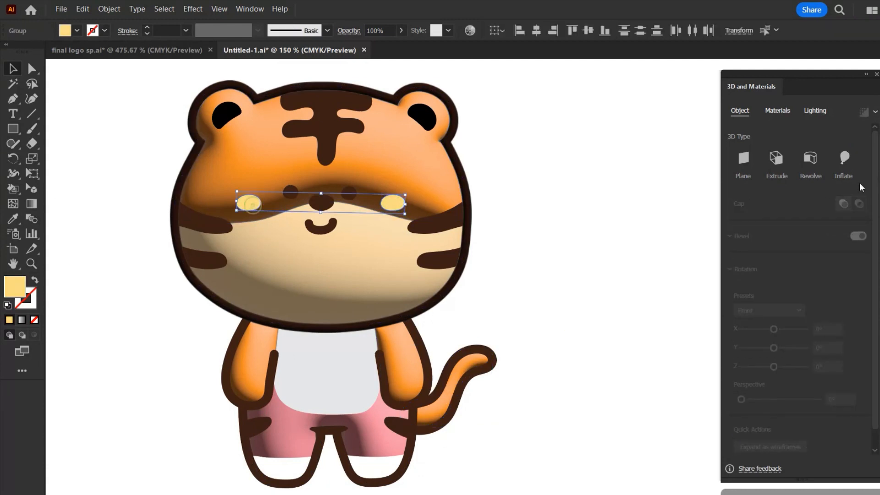
{"action": "left_click", "coordinate": [846, 160]}
{"action": "left_click", "coordinate": [603, 269]}
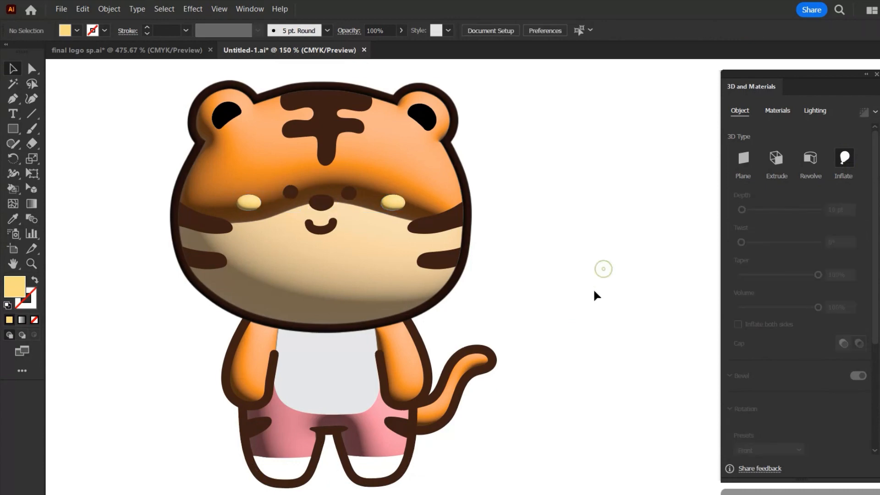
Move the light on the inflated orange head shape to the centre of the lighting sphere
{"action": "left_click", "coordinate": [395, 182]}
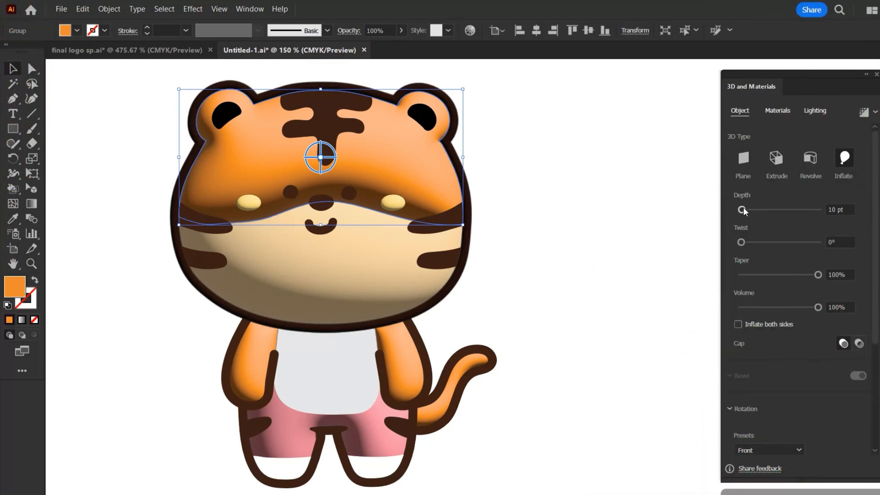
{"action": "left_click", "coordinate": [777, 111]}
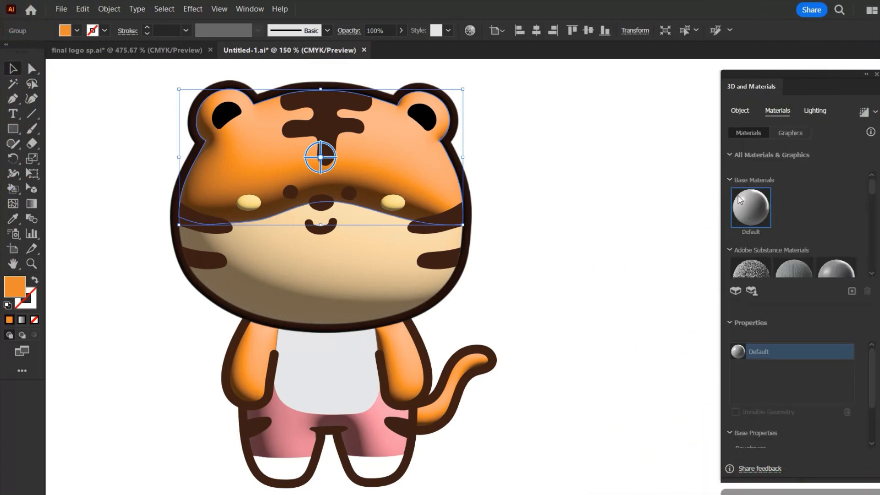
{"action": "left_click", "coordinate": [818, 112]}
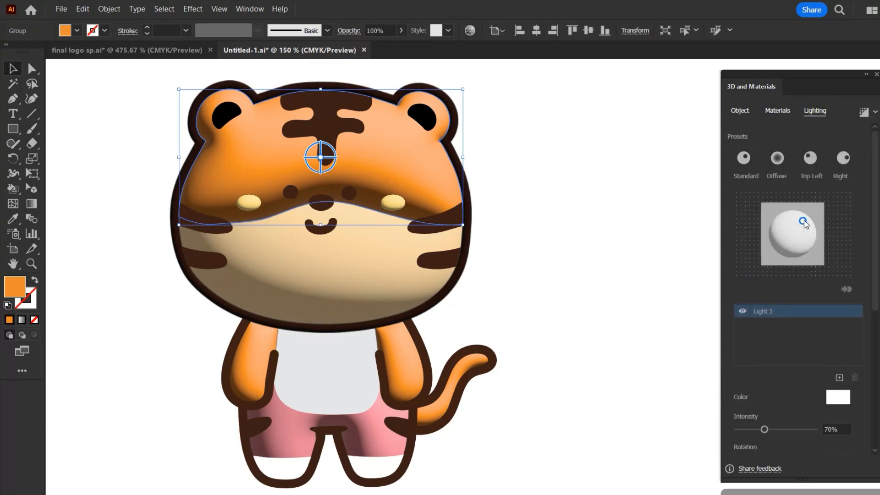
{"action": "left_click_drag", "start_coordinate": [805, 222], "coordinate": [792, 234]}
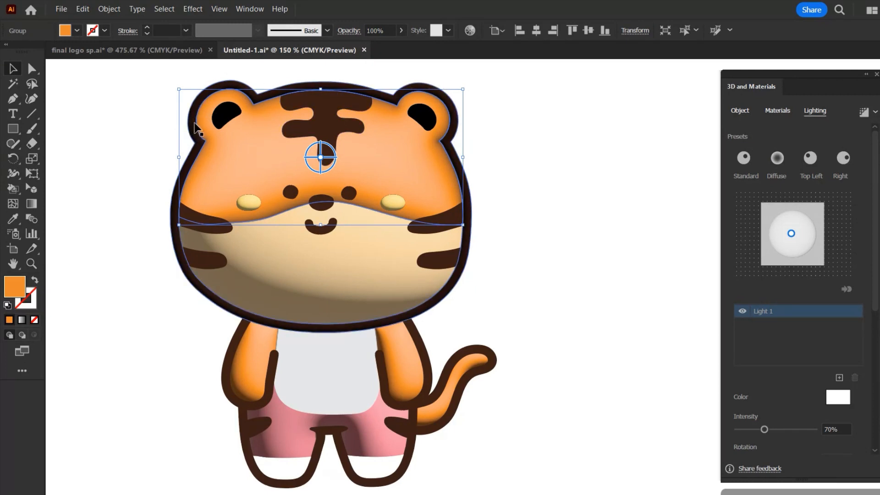
Move the light on the cream lower face to just above the sphere's centre and lower its intensity to 37%
{"action": "left_click", "coordinate": [377, 285]}
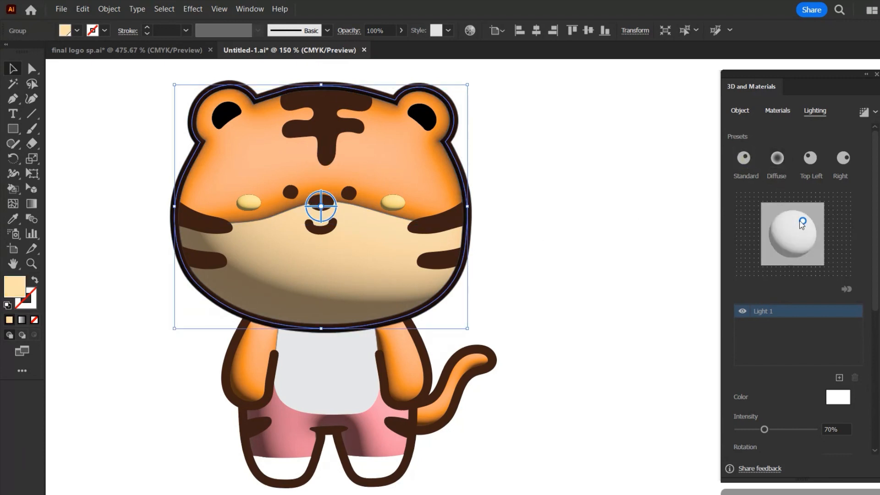
{"action": "left_click_drag", "start_coordinate": [804, 223], "coordinate": [791, 228]}
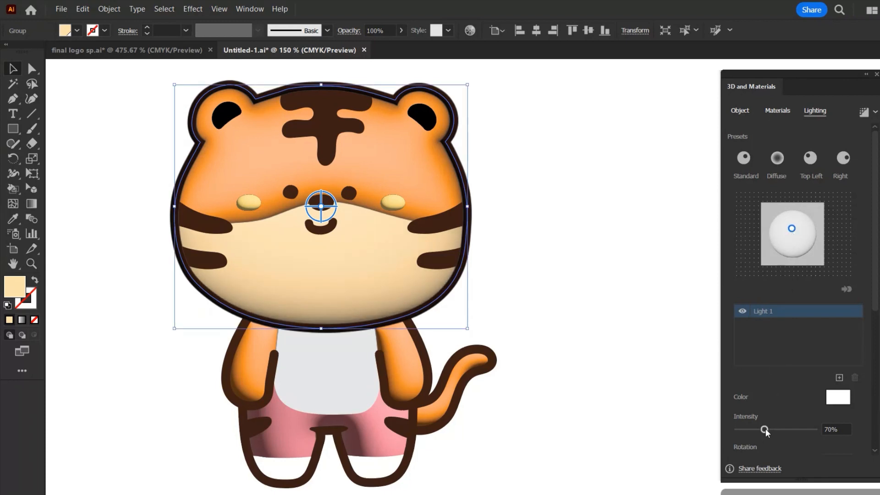
{"action": "left_click_drag", "start_coordinate": [765, 429], "coordinate": [752, 432]}
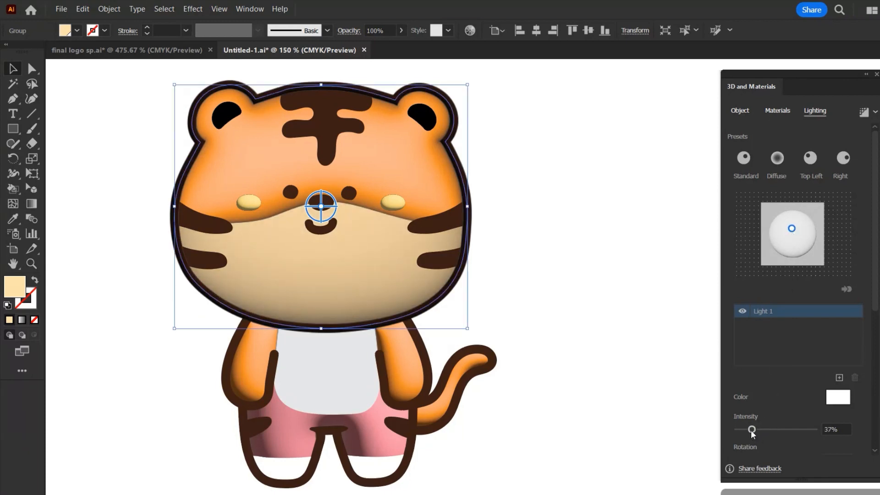
Reduce the height of the cream face's light, and reposition it slightly above and right of the sphere's centre
{"action": "scroll", "coordinate": [773, 356], "scroll_direction": "down", "scroll_amount": 5}
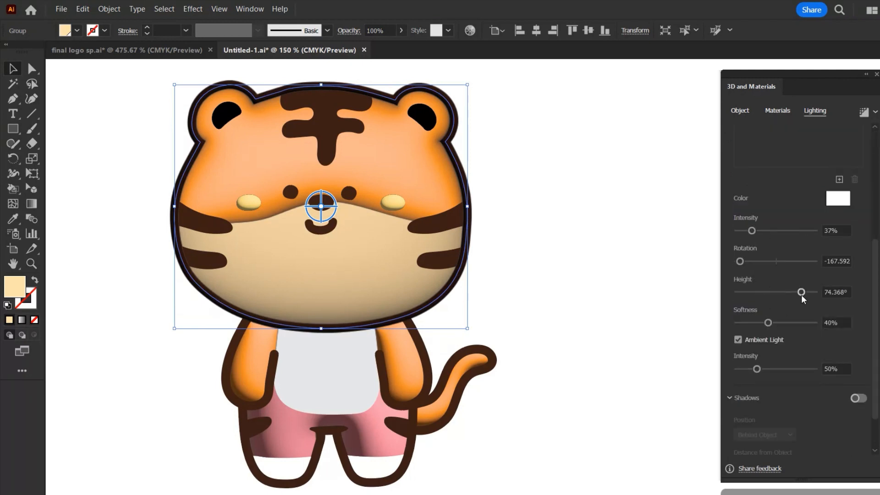
{"action": "left_click_drag", "start_coordinate": [801, 293], "coordinate": [793, 293]}
{"action": "scroll", "coordinate": [787, 277], "scroll_direction": "up", "scroll_amount": 5}
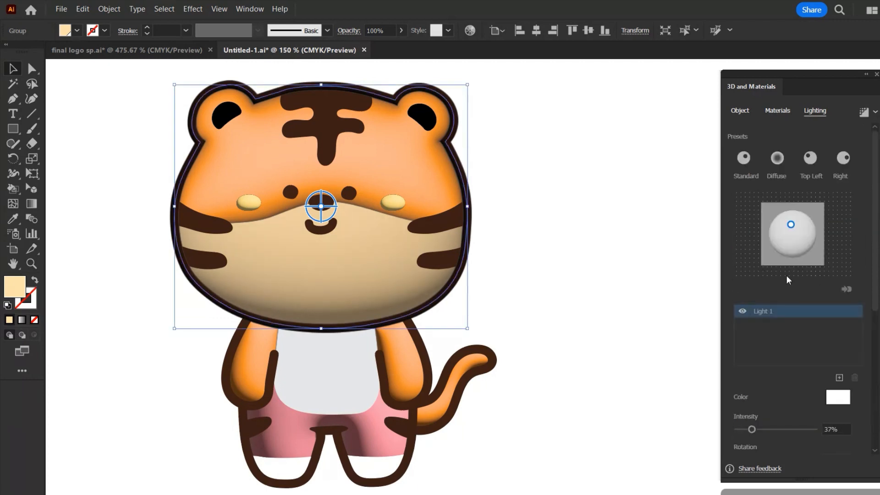
{"action": "left_click_drag", "start_coordinate": [790, 224], "coordinate": [797, 231]}
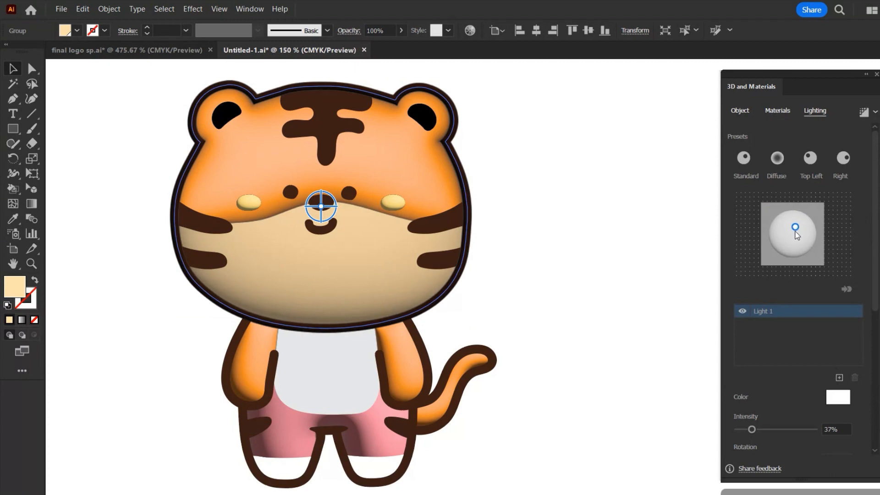
Raise the light intensity on the cream lower face to brighten it
{"action": "scroll", "coordinate": [798, 375], "scroll_direction": "down", "scroll_amount": 3}
{"action": "left_click_drag", "start_coordinate": [751, 331], "coordinate": [772, 334]}
{"action": "left_click", "coordinate": [654, 356]}
Raise the light intensity on the orange head shape to 103%
{"action": "left_click", "coordinate": [409, 185]}
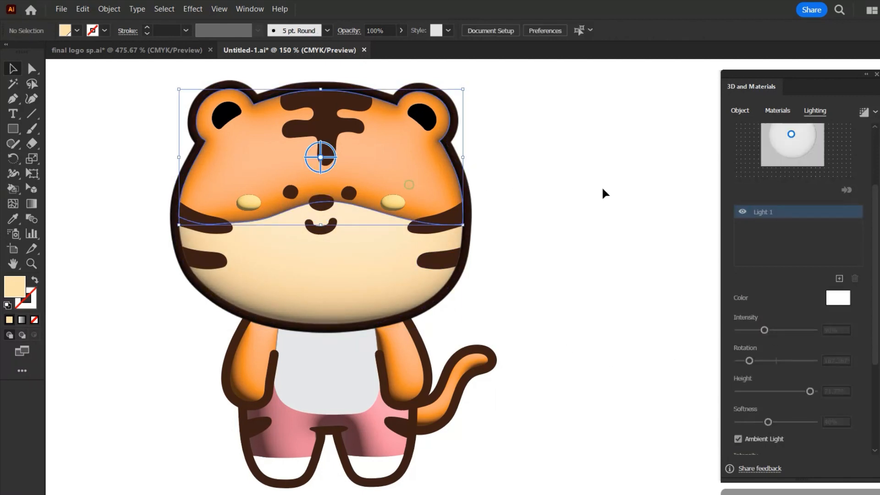
{"action": "mouse_move", "coordinate": [763, 330]}
{"action": "left_mouse_down"}
{"action": "mouse_move", "coordinate": [755, 330]}
{"action": "mouse_move", "coordinate": [774, 330]}
{"action": "left_mouse_up"}
{"action": "scroll", "coordinate": [779, 371], "scroll_direction": "down", "scroll_amount": 3}
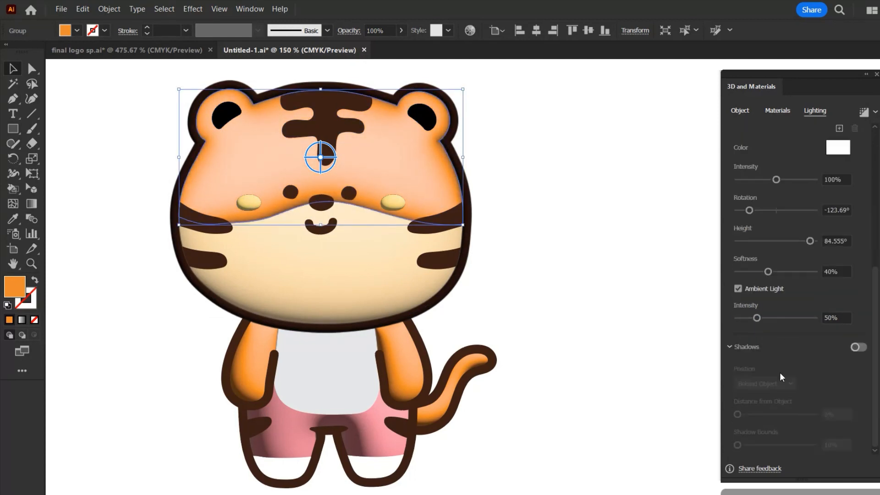
{"action": "scroll", "coordinate": [779, 366], "scroll_direction": "up", "scroll_amount": 5}
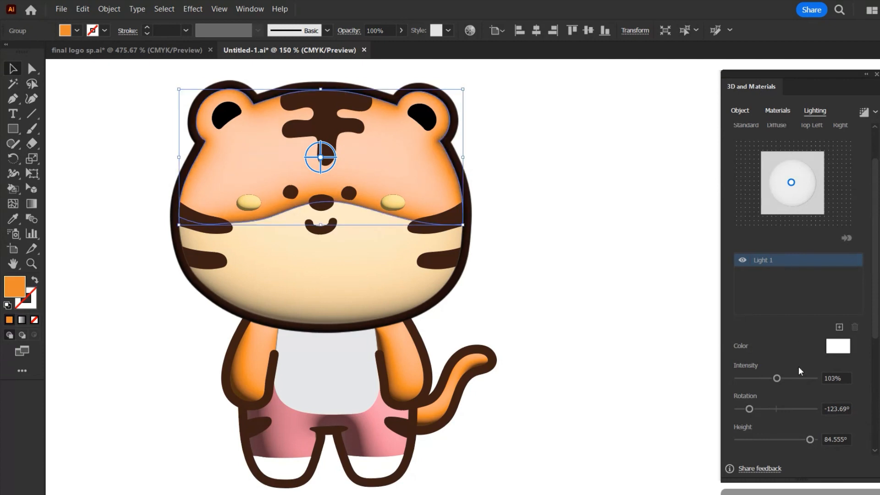
{"action": "scroll", "coordinate": [799, 309], "scroll_direction": "up", "scroll_amount": 2}
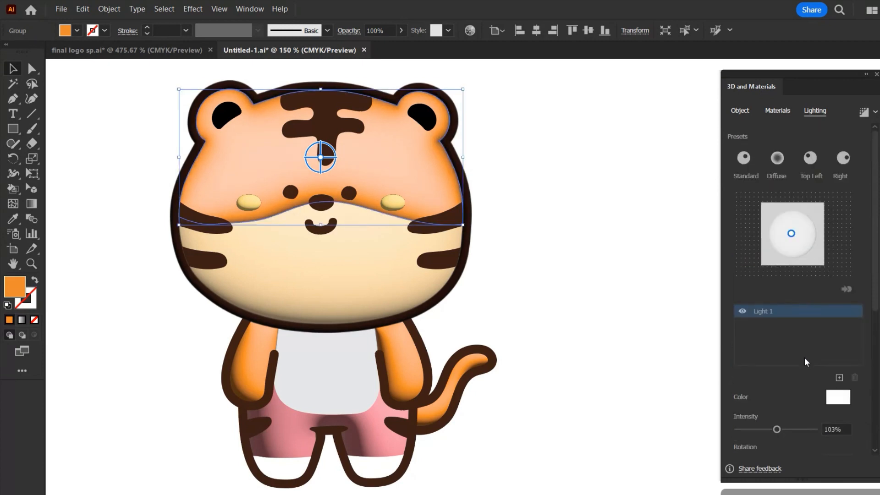
{"action": "scroll", "coordinate": [804, 357], "scroll_direction": "down", "scroll_amount": 5}
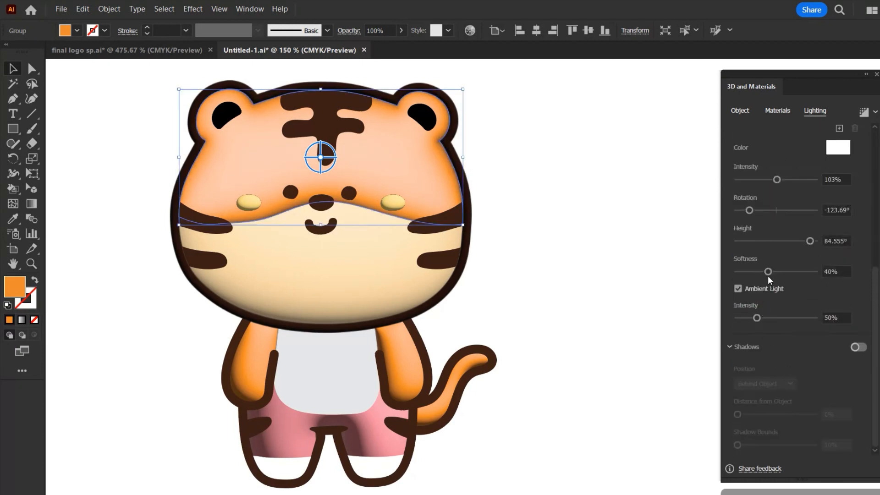
Set the orange head's light to 69% softness, 90° height and 90% intensity
{"action": "left_click_drag", "start_coordinate": [769, 271], "coordinate": [791, 272]}
{"action": "mouse_move", "coordinate": [809, 240]}
{"action": "left_mouse_down"}
{"action": "mouse_move", "coordinate": [798, 243]}
{"action": "mouse_move", "coordinate": [819, 246]}
{"action": "left_mouse_up"}
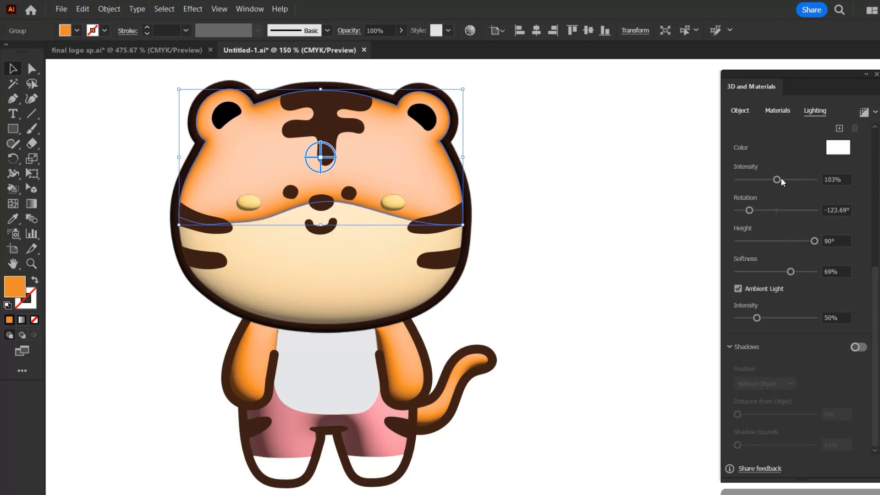
{"action": "left_click_drag", "start_coordinate": [777, 179], "coordinate": [772, 181]}
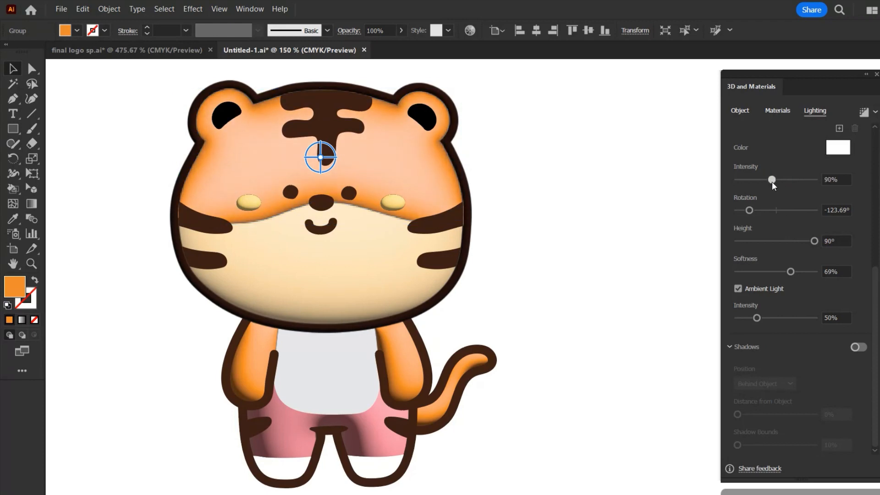
{"action": "scroll", "coordinate": [752, 326], "scroll_direction": "up", "scroll_amount": 5}
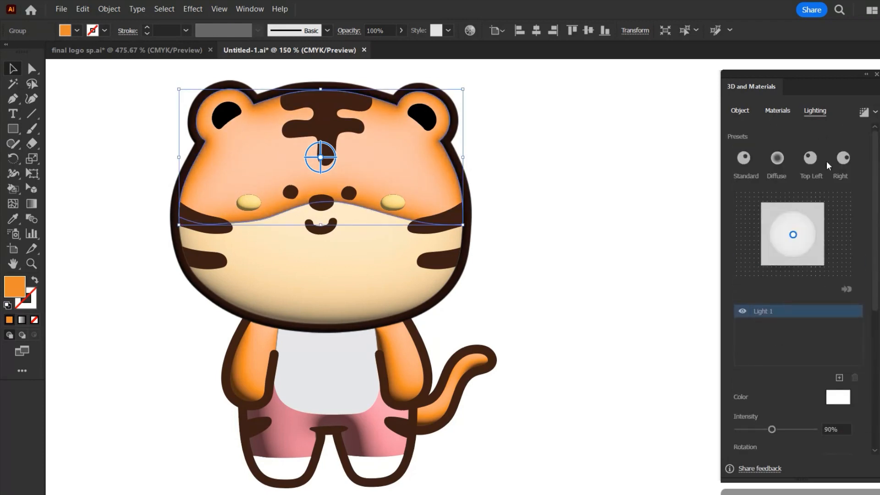
Move the light on each orange arm to the upper middle of its lighting sphere
{"action": "left_click", "coordinate": [408, 357]}
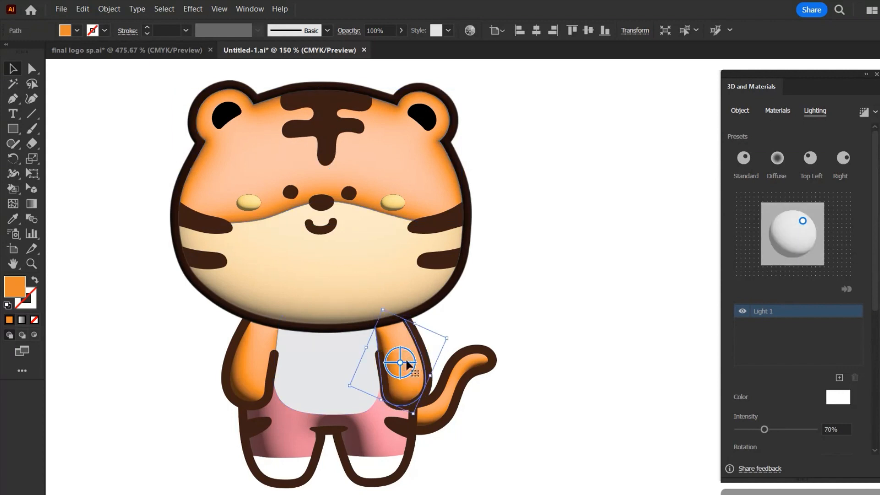
{"action": "left_click_drag", "start_coordinate": [805, 224], "coordinate": [790, 223]}
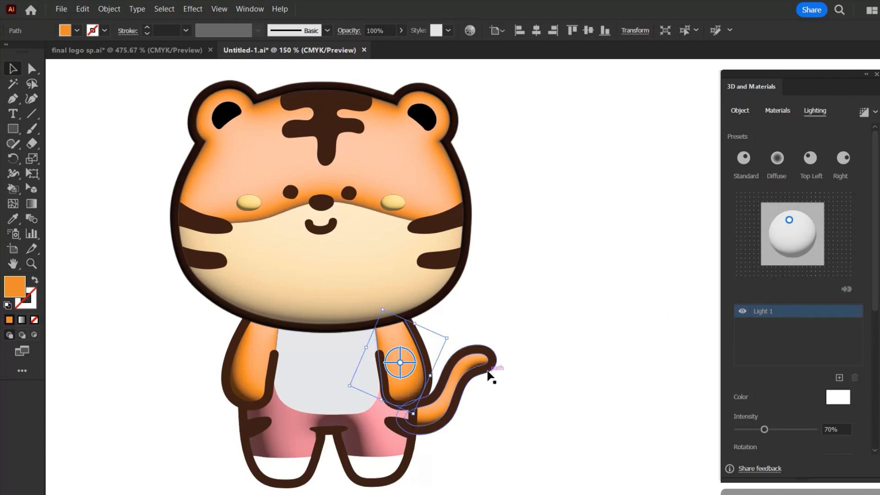
{"action": "left_click", "coordinate": [260, 360]}
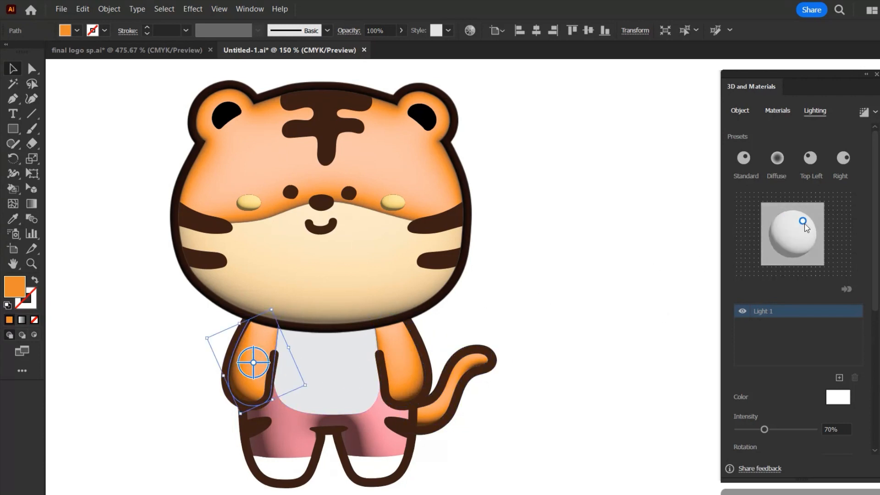
{"action": "left_click_drag", "start_coordinate": [803, 221], "coordinate": [796, 219]}
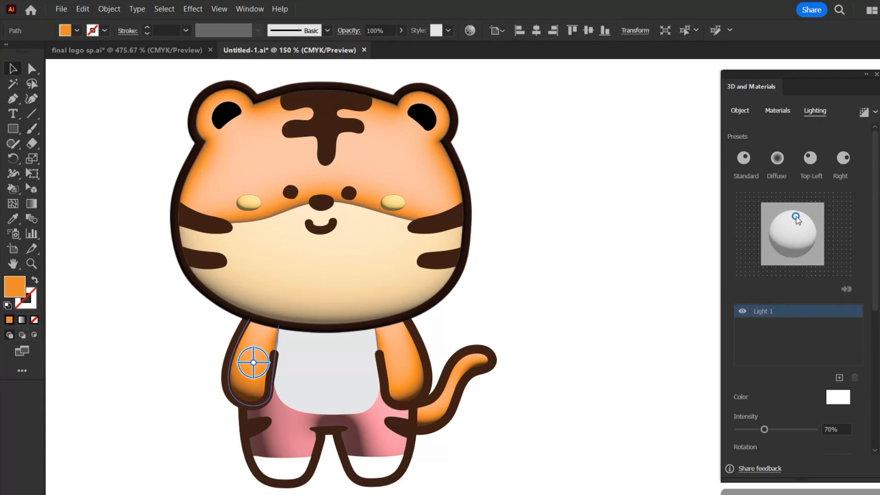
Move the light on the orange tail to slightly above and left of the sphere's centre
{"action": "left_click", "coordinate": [433, 415]}
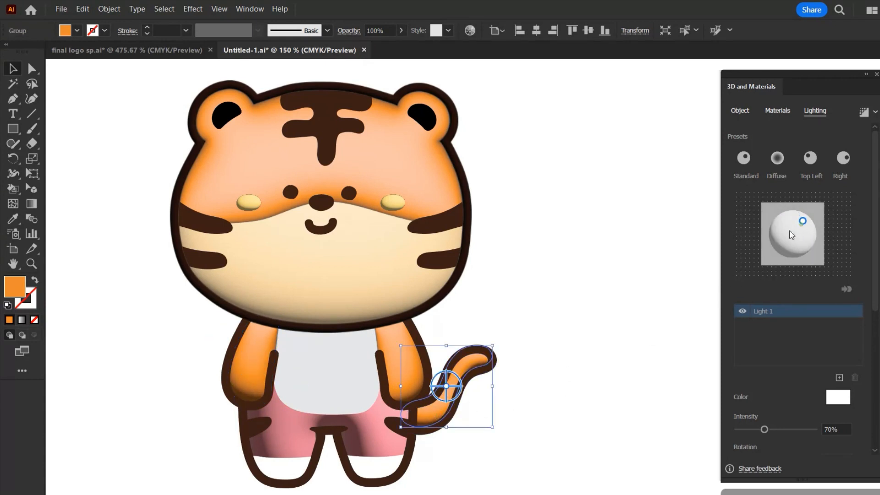
{"action": "mouse_move", "coordinate": [803, 224]}
{"action": "left_mouse_down"}
{"action": "mouse_move", "coordinate": [773, 258]}
{"action": "mouse_move", "coordinate": [788, 225]}
{"action": "left_mouse_up"}
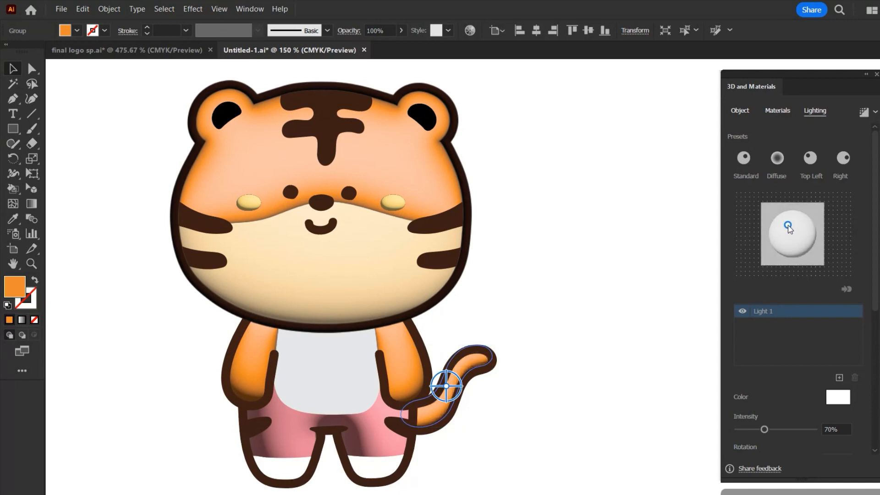
{"action": "left_click", "coordinate": [557, 428]}
Move the light on the pink shorts to the upper middle of the lighting sphere
{"action": "left_click", "coordinate": [380, 444]}
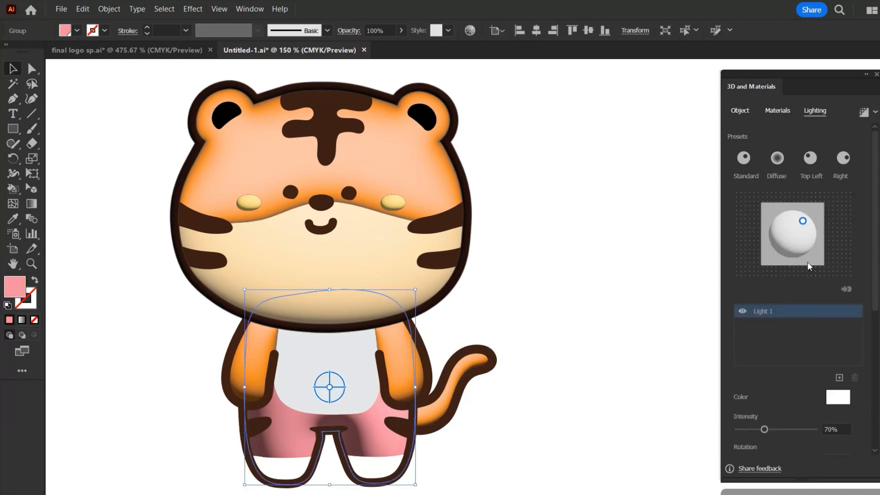
{"action": "left_click_drag", "start_coordinate": [793, 224], "coordinate": [792, 223]}
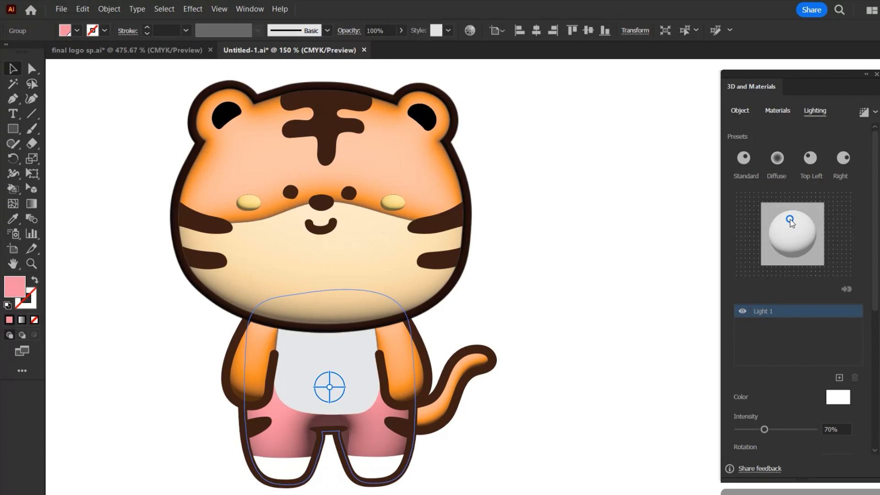
{"action": "left_click", "coordinate": [656, 343]}
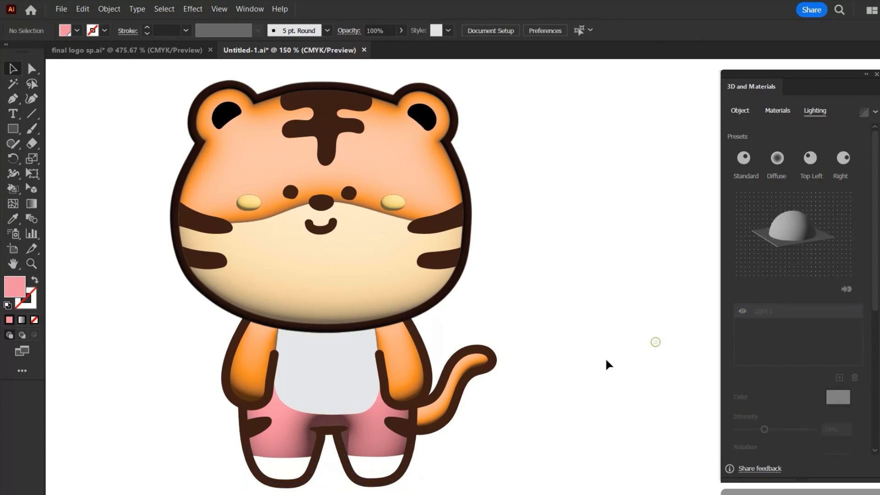
Move the light on each yellow cheek toward the upper part of its lighting sphere
{"action": "left_click", "coordinate": [392, 203]}
{"action": "left_click_drag", "start_coordinate": [802, 224], "coordinate": [787, 219]}
{"action": "left_click", "coordinate": [654, 296]}
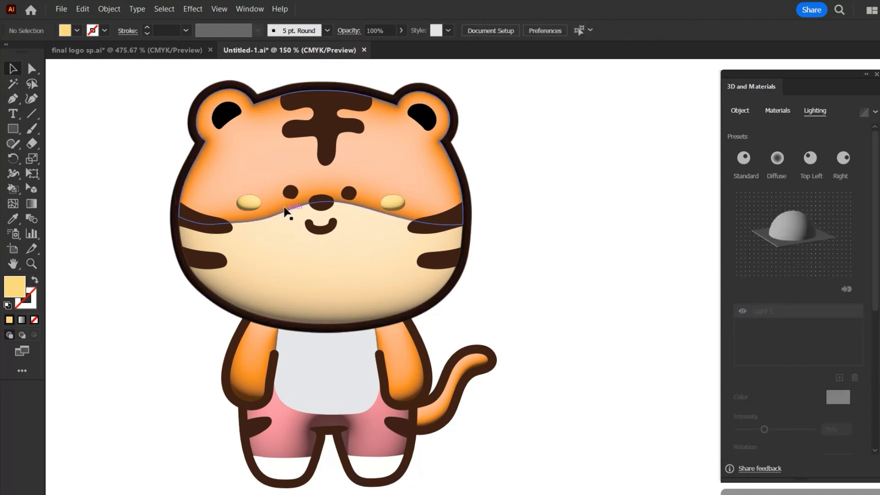
{"action": "left_click", "coordinate": [249, 202]}
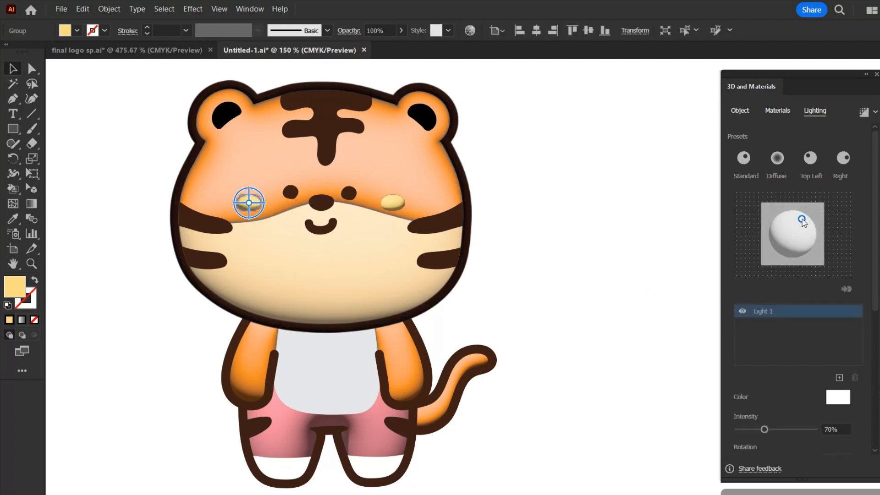
{"action": "left_click", "coordinate": [642, 318]}
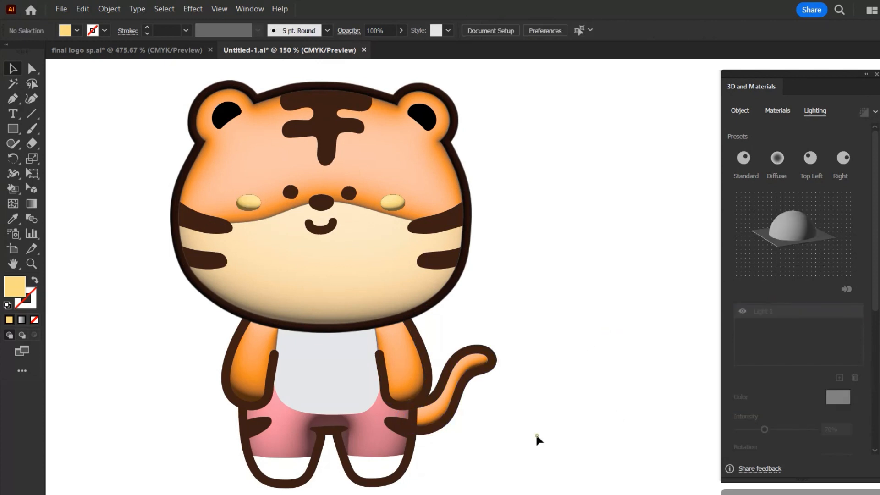
Apply a 3D effect to the light grey shirt, move its light to the sphere's upper middle, and set the 3D type to Inflate
{"action": "left_click", "coordinate": [334, 397]}
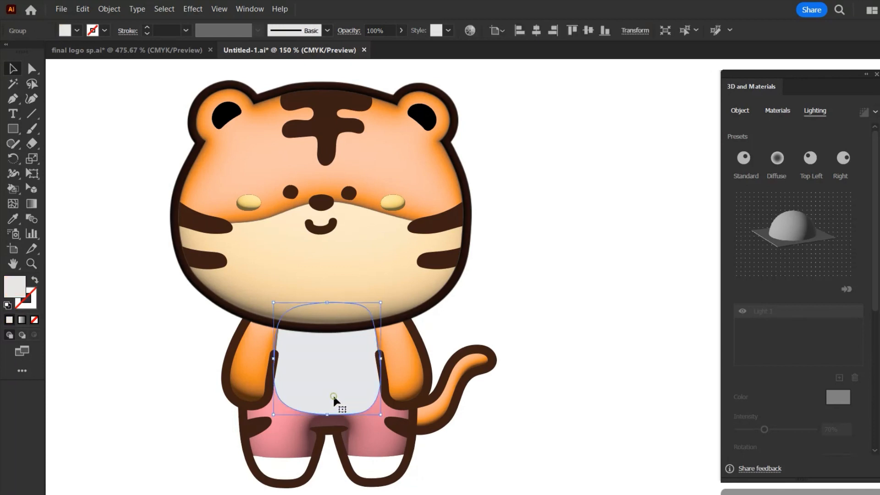
{"action": "left_click", "coordinate": [776, 161]}
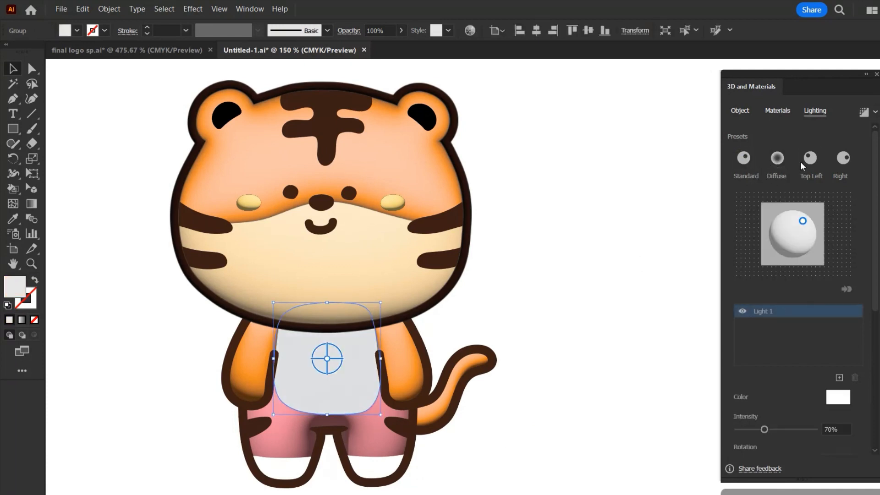
{"action": "mouse_move", "coordinate": [803, 222]}
{"action": "left_mouse_down"}
{"action": "mouse_move", "coordinate": [794, 207]}
{"action": "mouse_move", "coordinate": [795, 220]}
{"action": "left_mouse_up"}
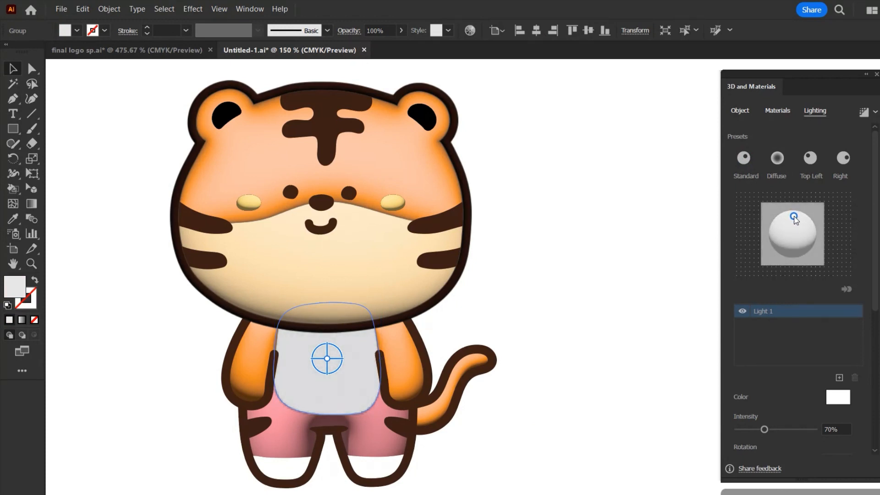
{"action": "left_click", "coordinate": [781, 110]}
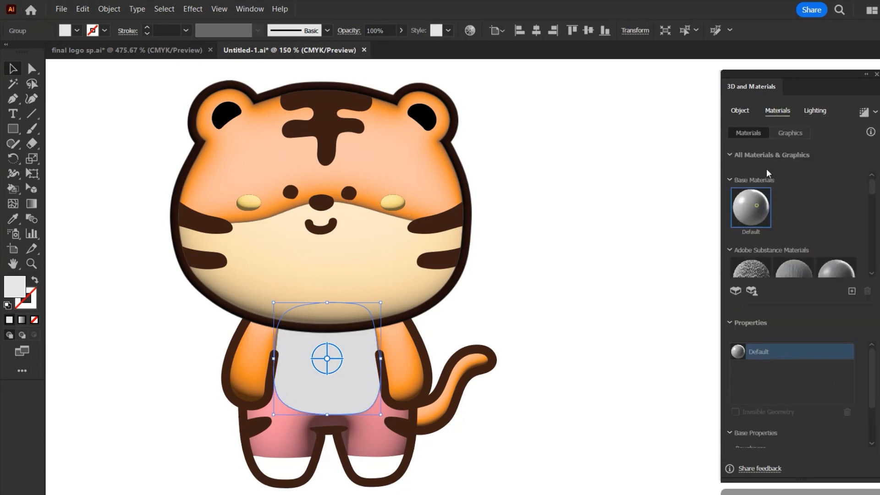
{"action": "left_click", "coordinate": [742, 111]}
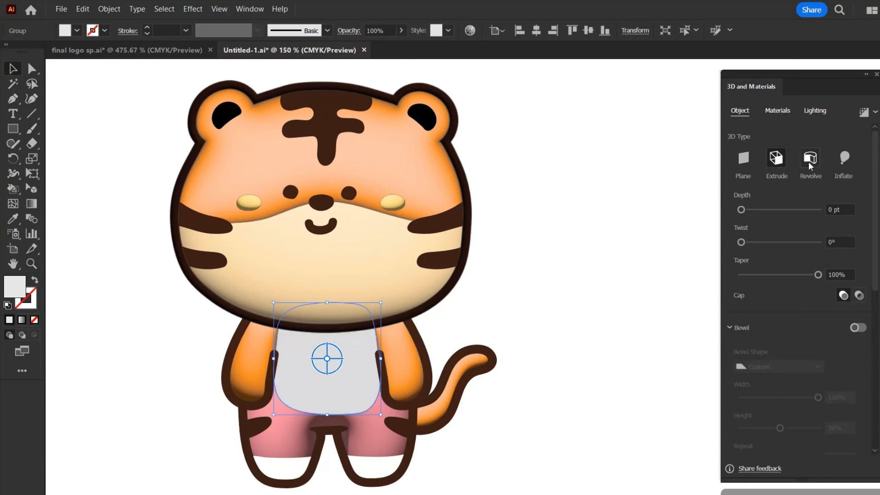
{"action": "left_click", "coordinate": [845, 159]}
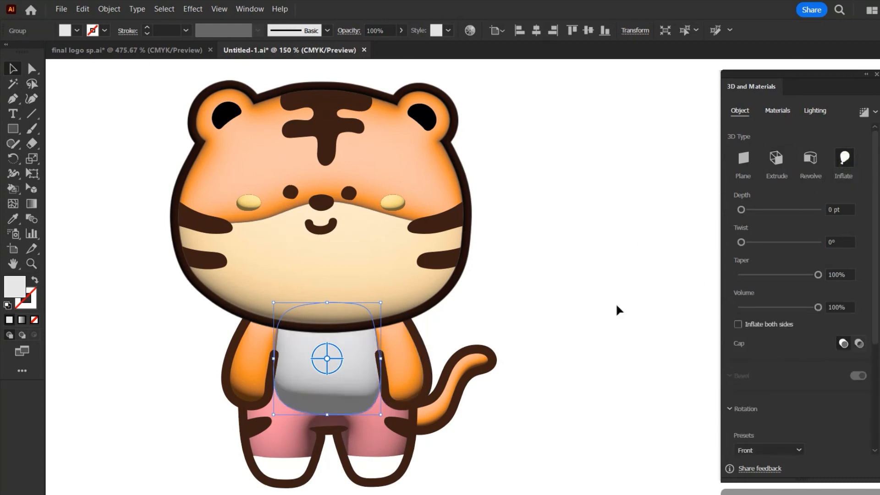
Apply the Diffuse lighting preset to the grey shirt and place its light slightly above the centre of the lighting sphere
{"action": "left_click", "coordinate": [815, 111]}
{"action": "left_click_drag", "start_coordinate": [796, 220], "coordinate": [793, 225]}
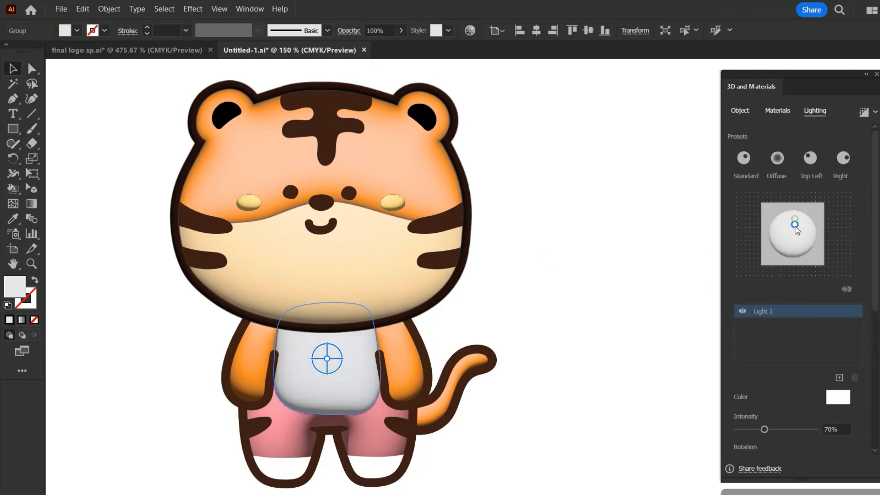
{"action": "left_click", "coordinate": [777, 158]}
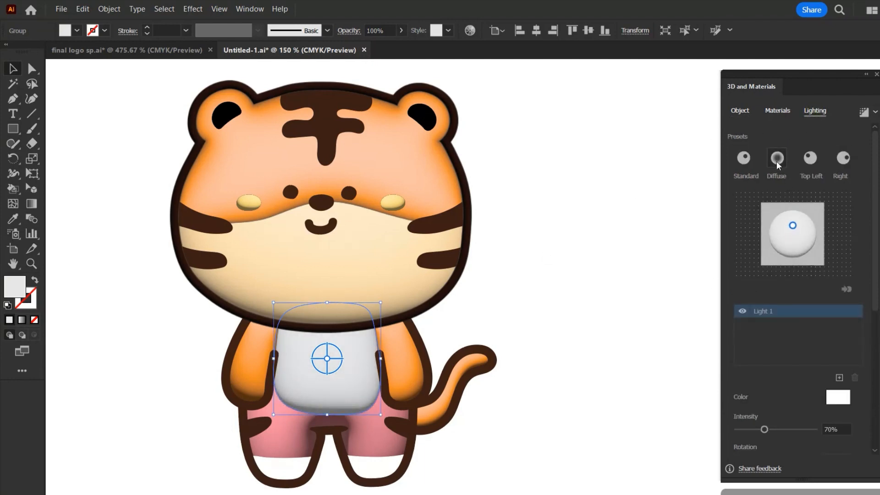
{"action": "left_click_drag", "start_coordinate": [794, 237], "coordinate": [793, 226]}
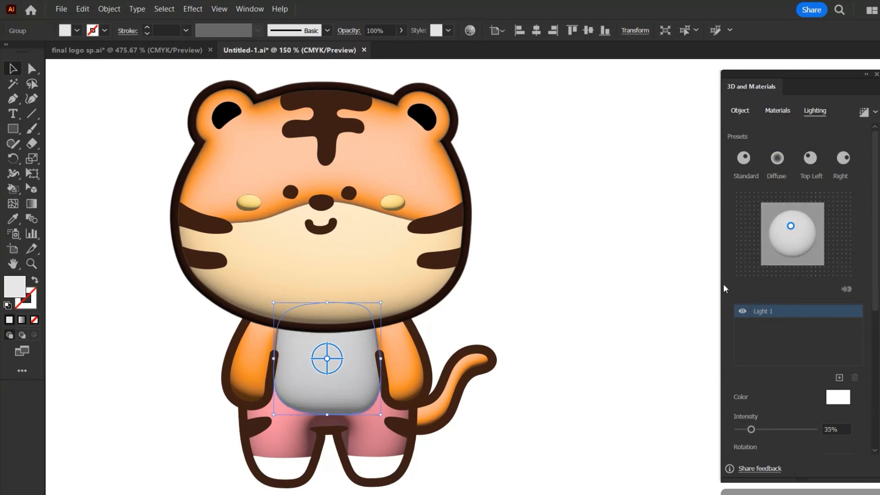
{"action": "left_click", "coordinate": [552, 358]}
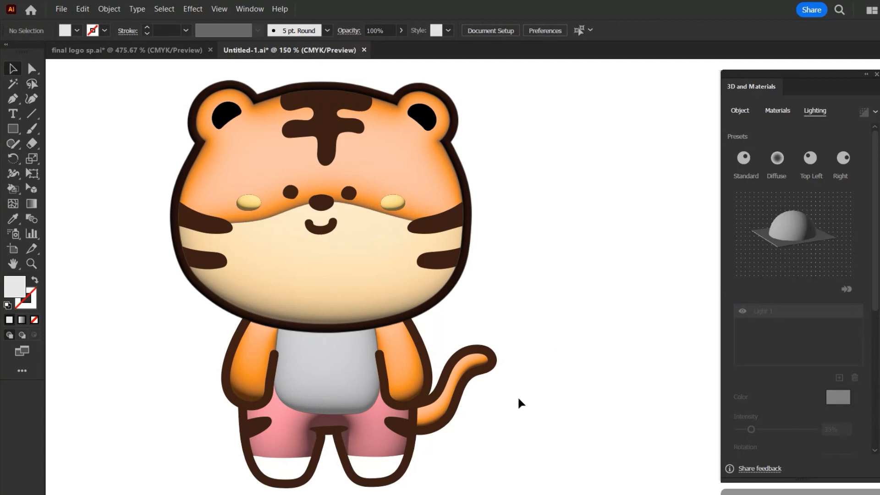